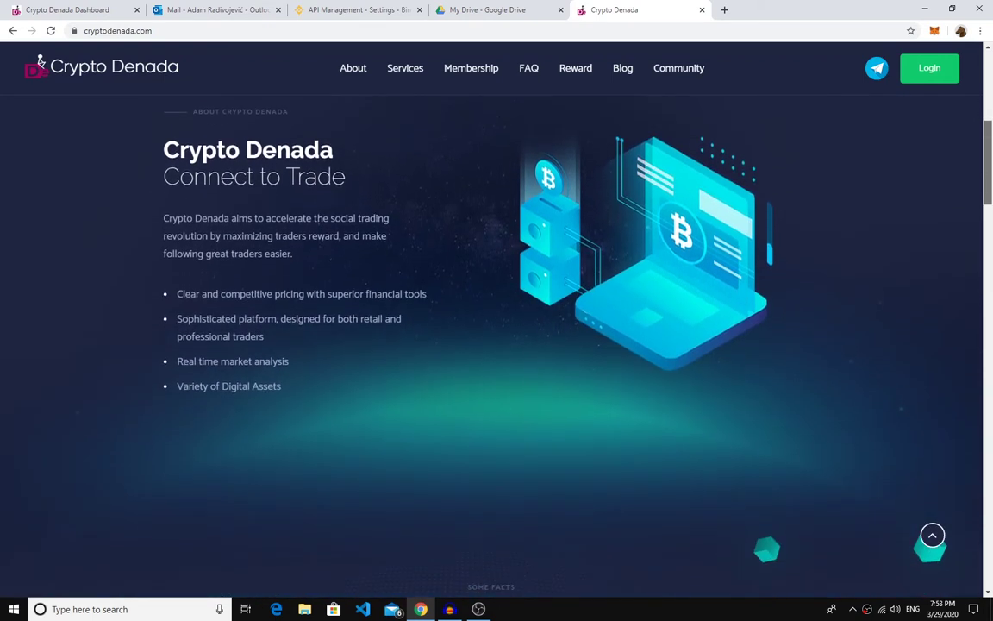
# Step: Scroll back up the Crypto Denada overview page before moving to Binance
pyautogui.scroll(1, 39, 62)
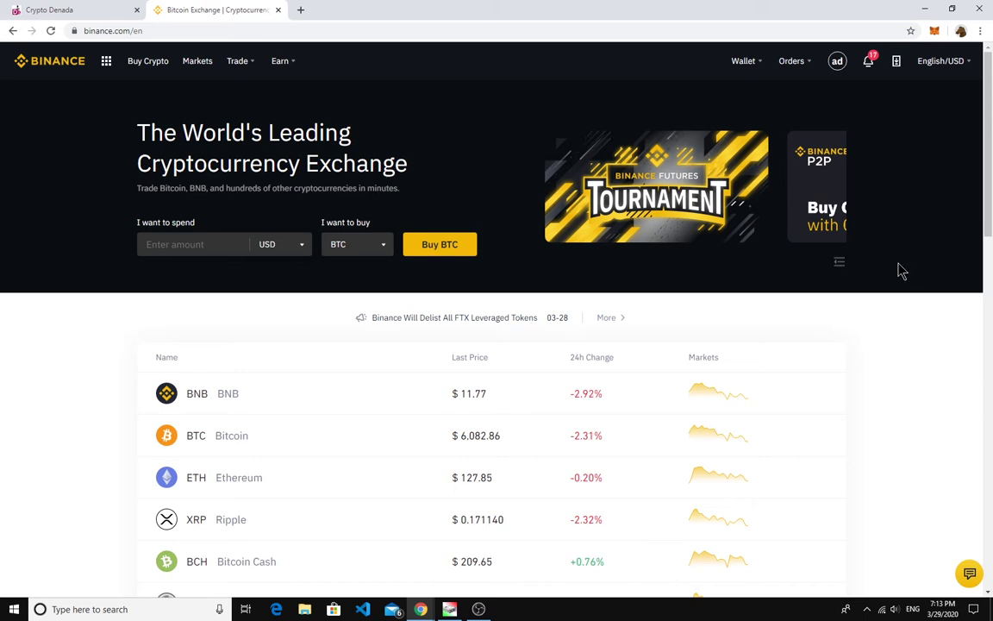
# Step: In Binance API Management, label a new API key 'Crypto Denada Tutorial'
pyautogui.moveTo(841, 61)
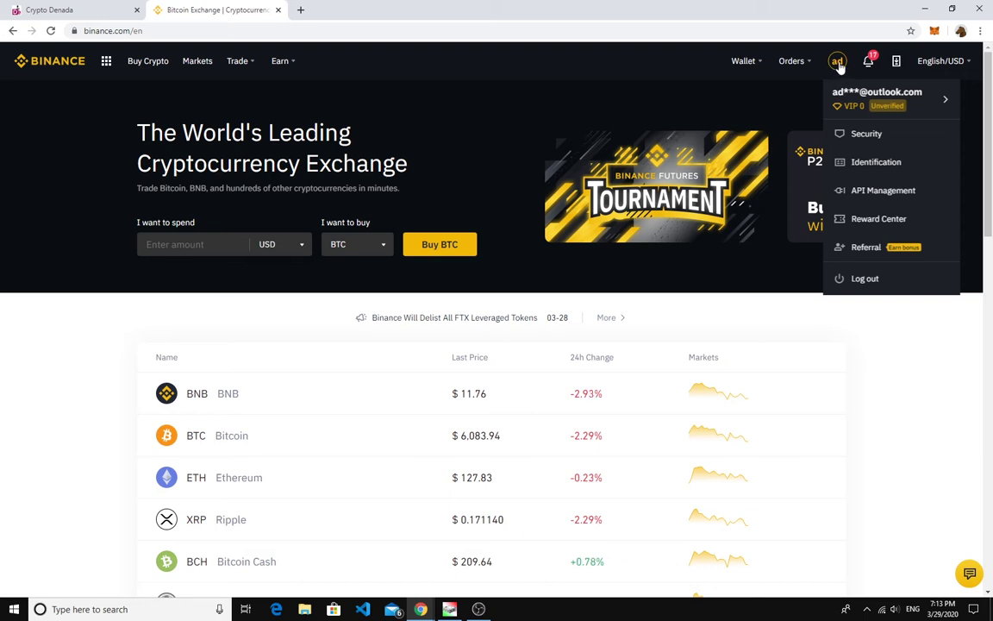
pyautogui.click(913, 198)
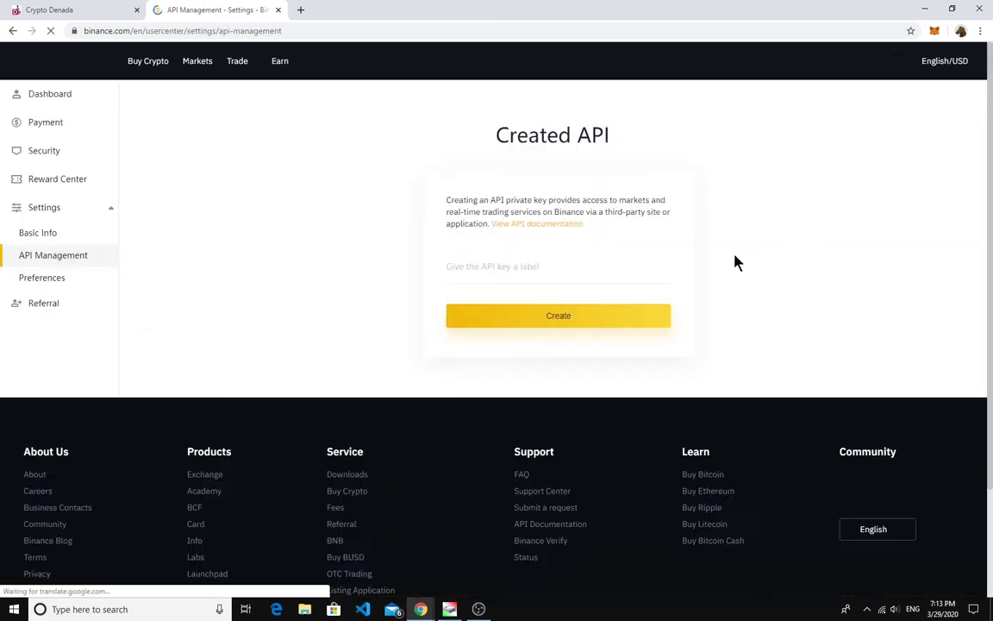
pyautogui.click(566, 278)
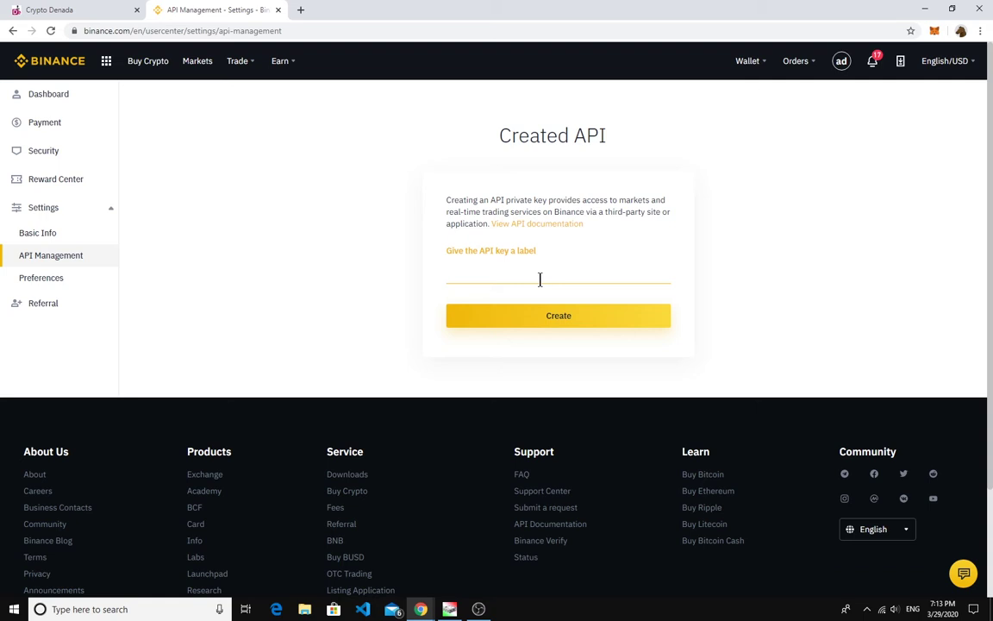
pyautogui.write('Crypto Denada Tutorial')
# Step: Create the API key, enter the Google Authenticator code, and open a new browser tab
pyautogui.click(547, 324)
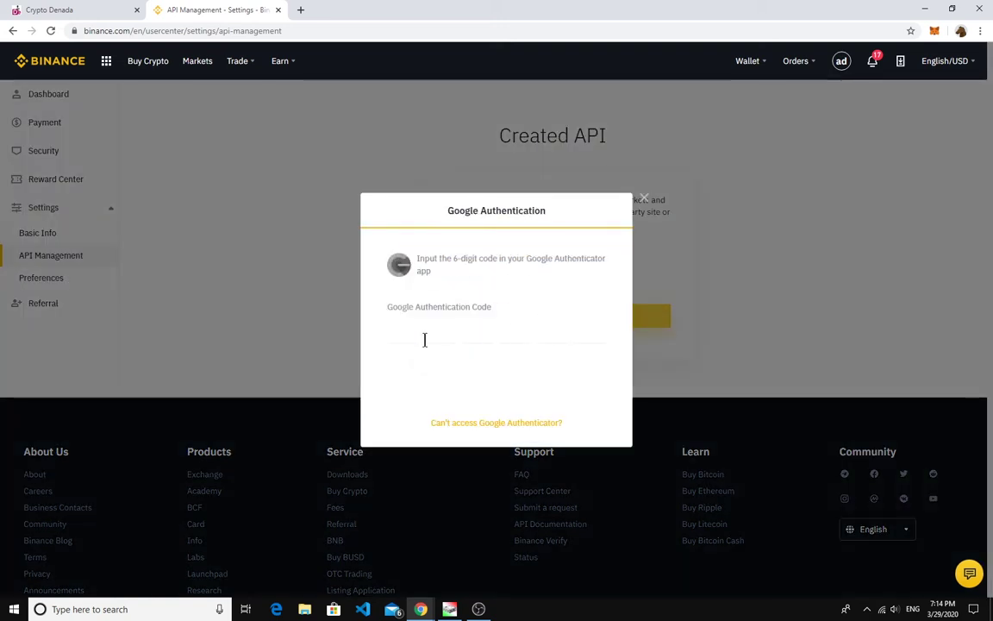
pyautogui.click(405, 332)
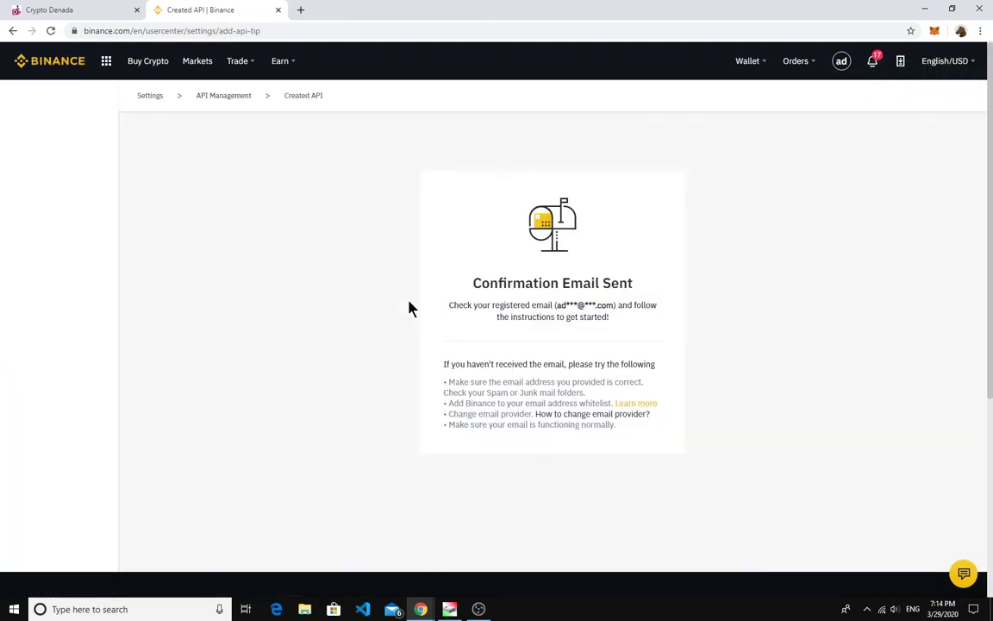
pyautogui.click(301, 10)
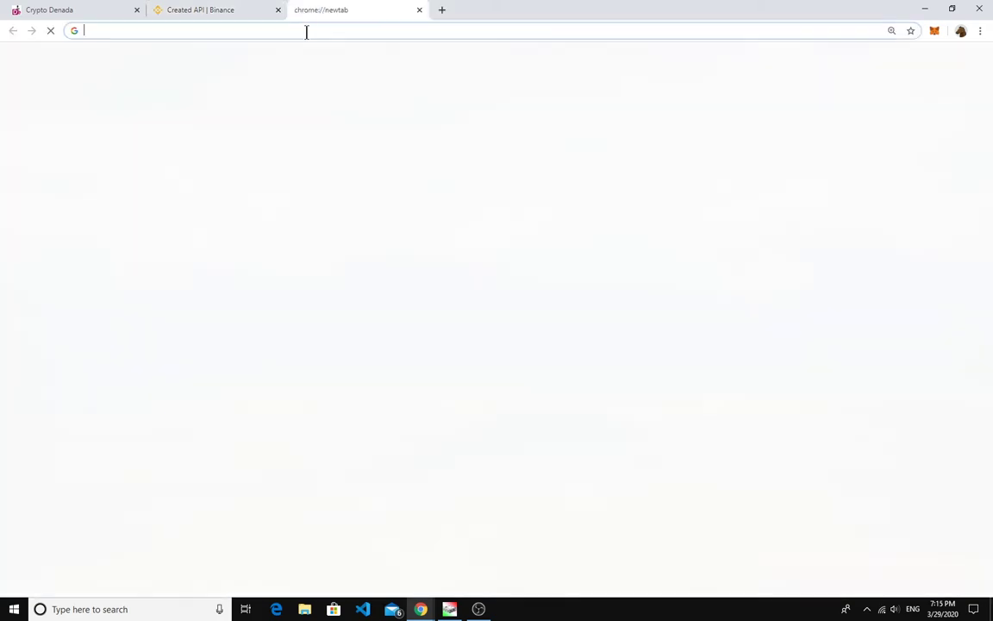
pyautogui.write('https://outlook.live.com/mail/0/')
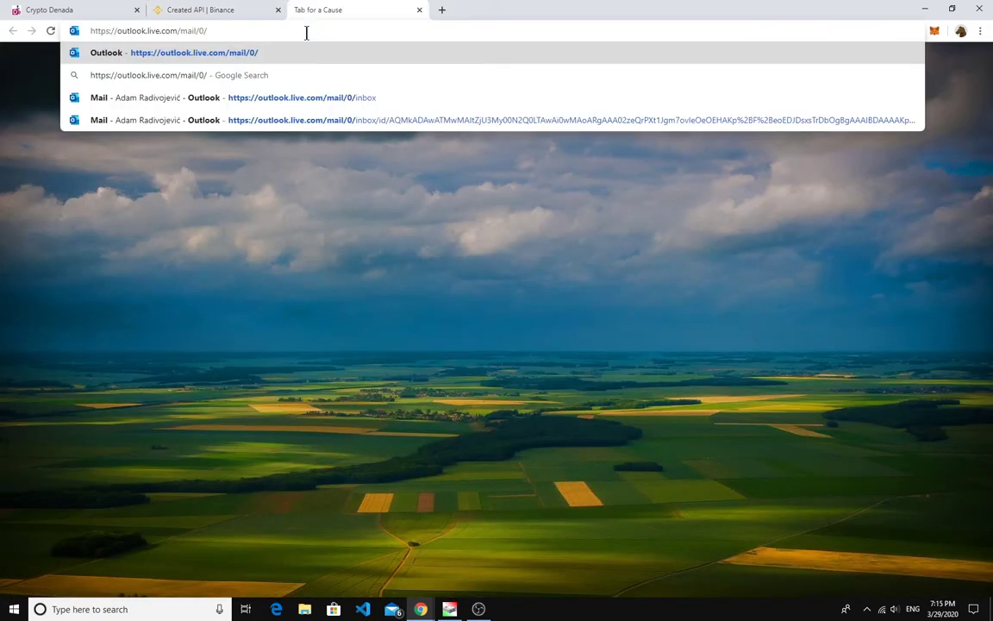
pyautogui.press('Return')
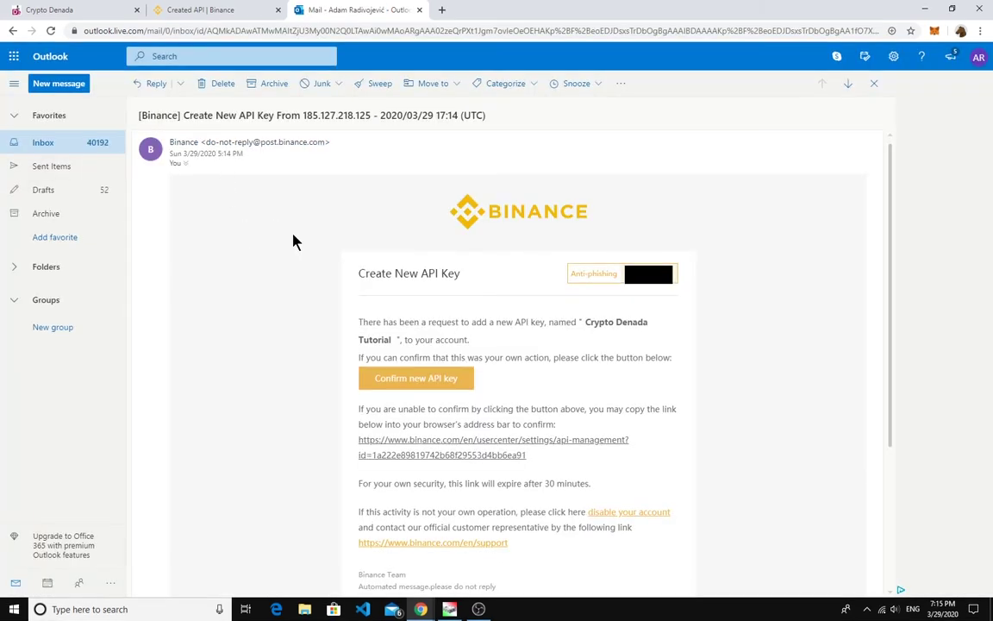
pyautogui.click(427, 383)
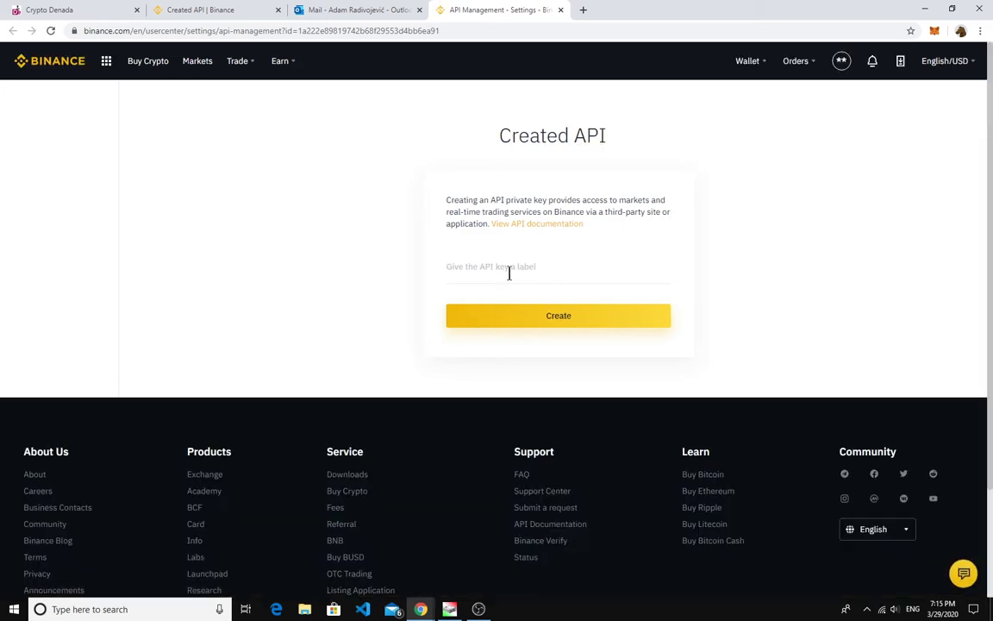
# Step: Review the Crypto Denada Tutorial entry in the API List with its API and secret keys
pyautogui.click(509, 273)
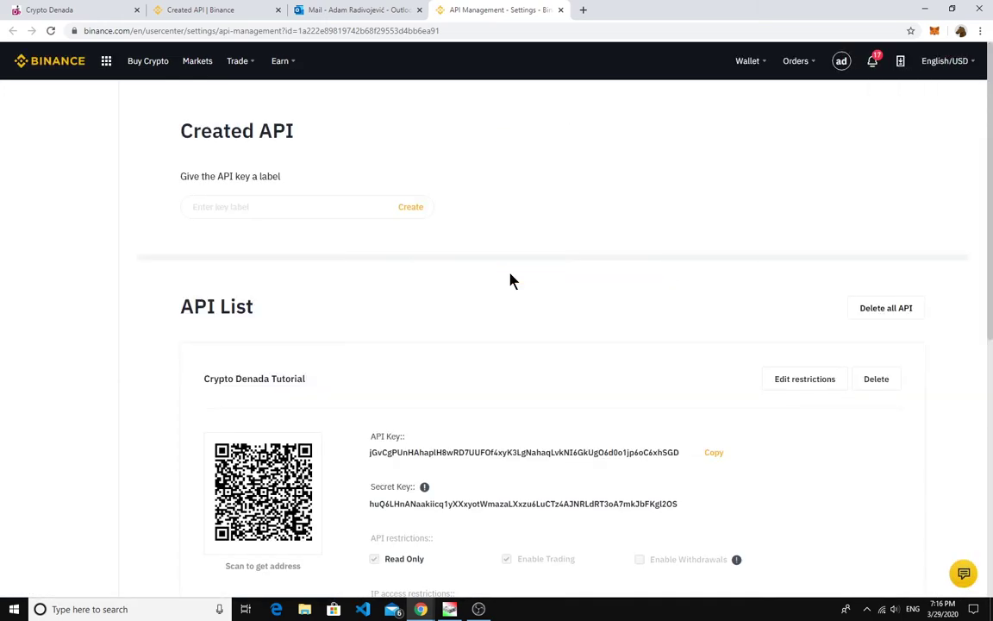
pyautogui.scroll(-2, 509, 280)
pyautogui.scroll(2, 482, 216)
pyautogui.moveTo(300, 108); pyautogui.dragTo(324, 144)
pyautogui.moveTo(312, 295); pyautogui.dragTo(287, 306)
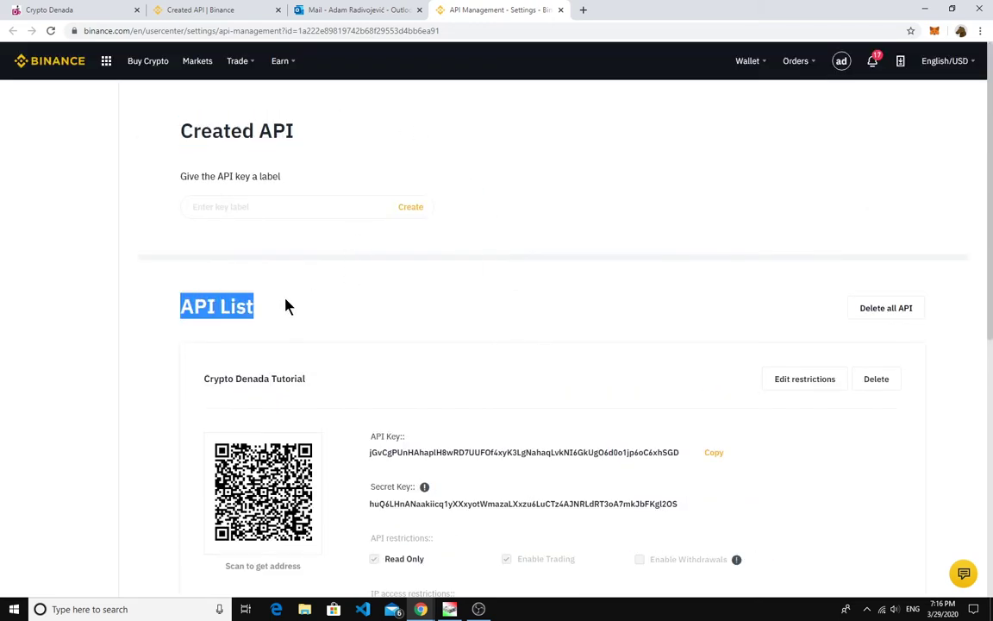
pyautogui.click(267, 328)
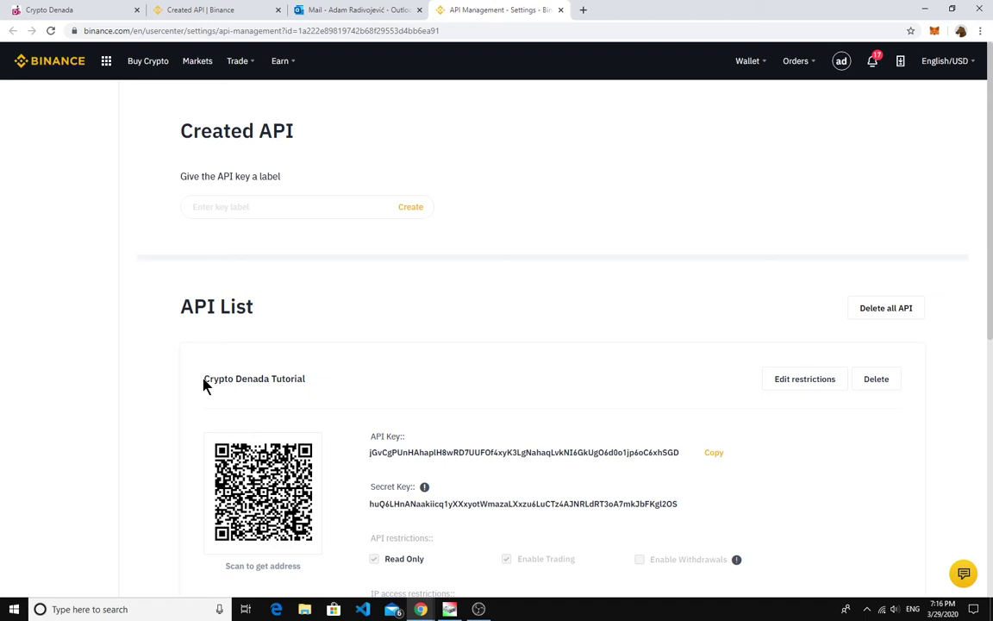
pyautogui.moveTo(306, 380); pyautogui.dragTo(205, 387)
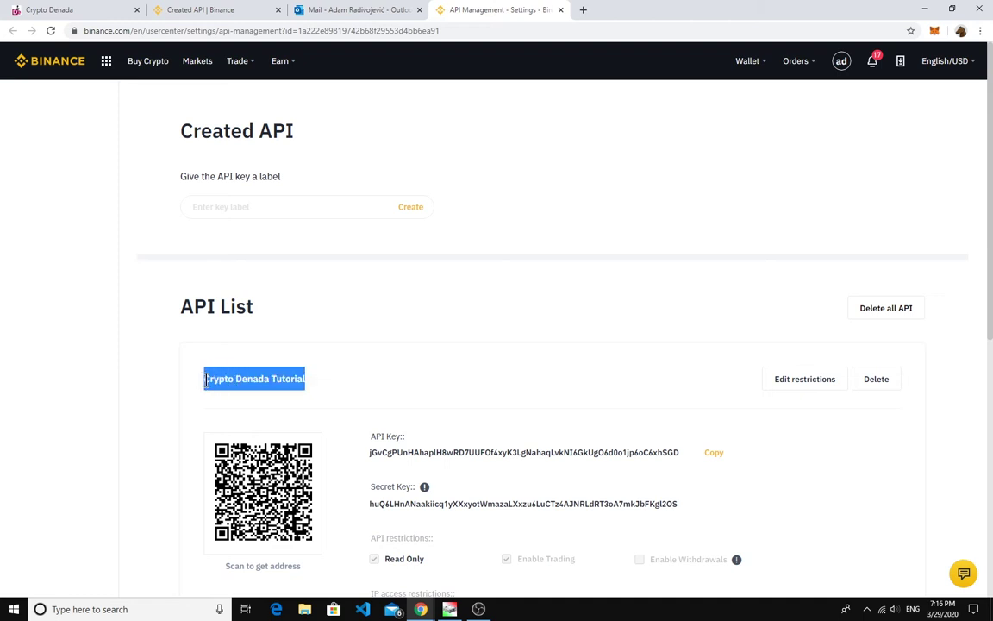
pyautogui.click(256, 378)
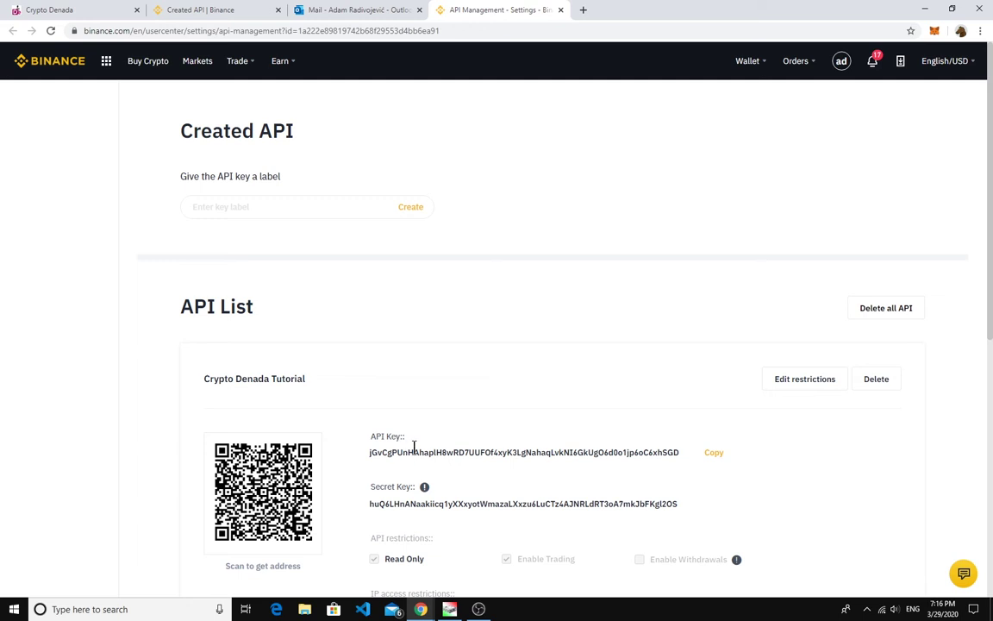
pyautogui.scroll(-2, 414, 447)
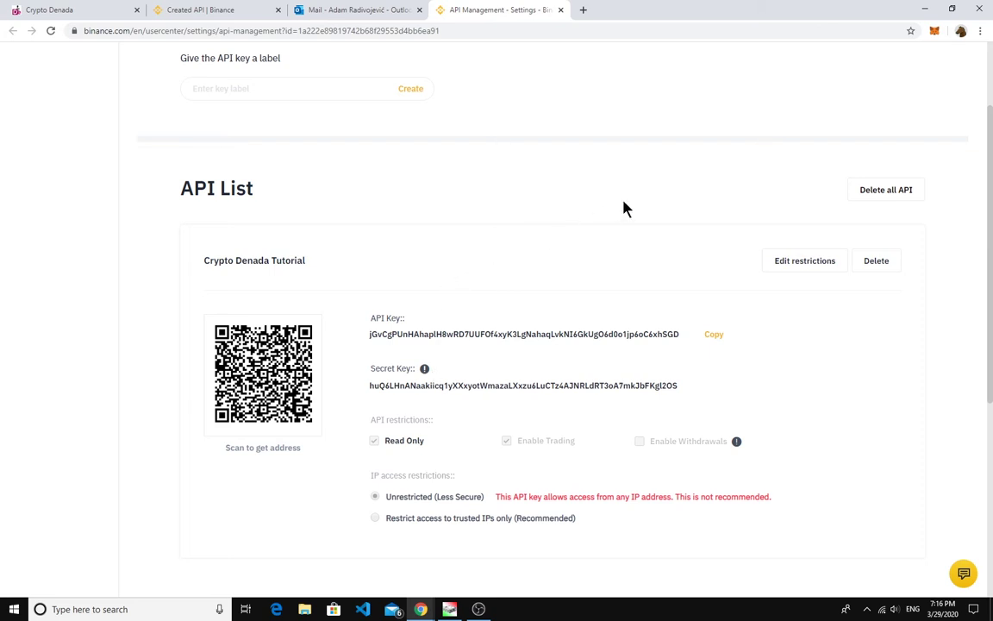
pyautogui.moveTo(425, 370)
pyautogui.tripleClick(431, 424)
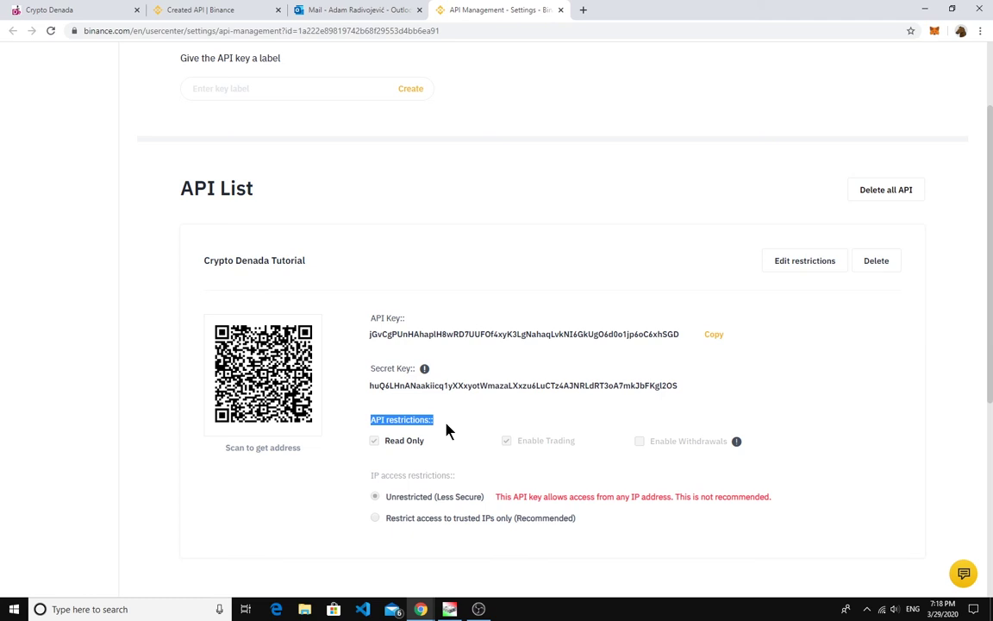
pyautogui.click(447, 429)
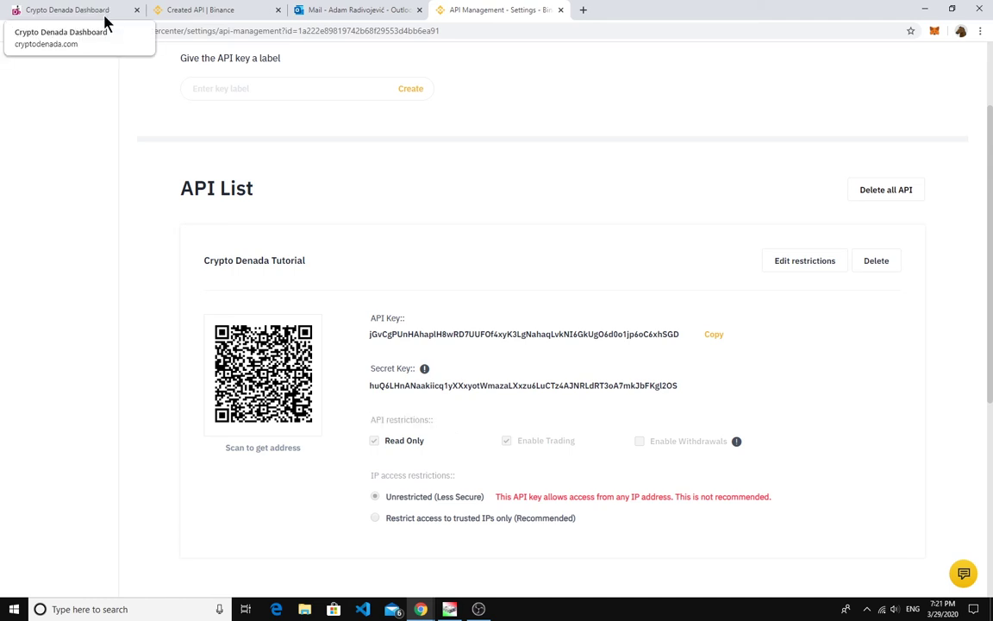
# Step: From the Crypto Denada dashboard, open Create Portfolio with Binance as the exchange
pyautogui.click(96, 14)
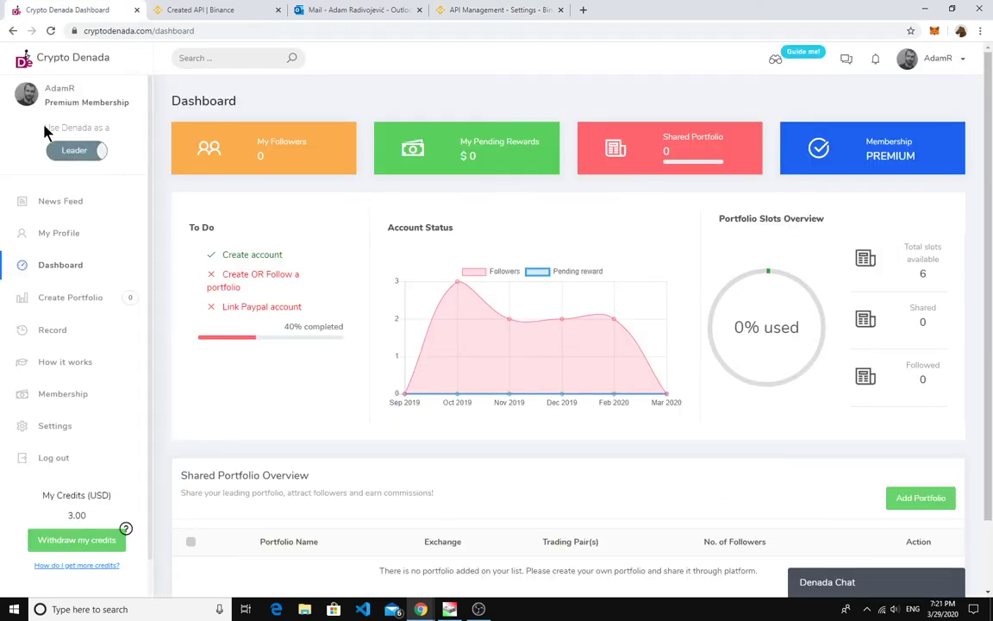
pyautogui.moveTo(44, 126); pyautogui.dragTo(114, 126)
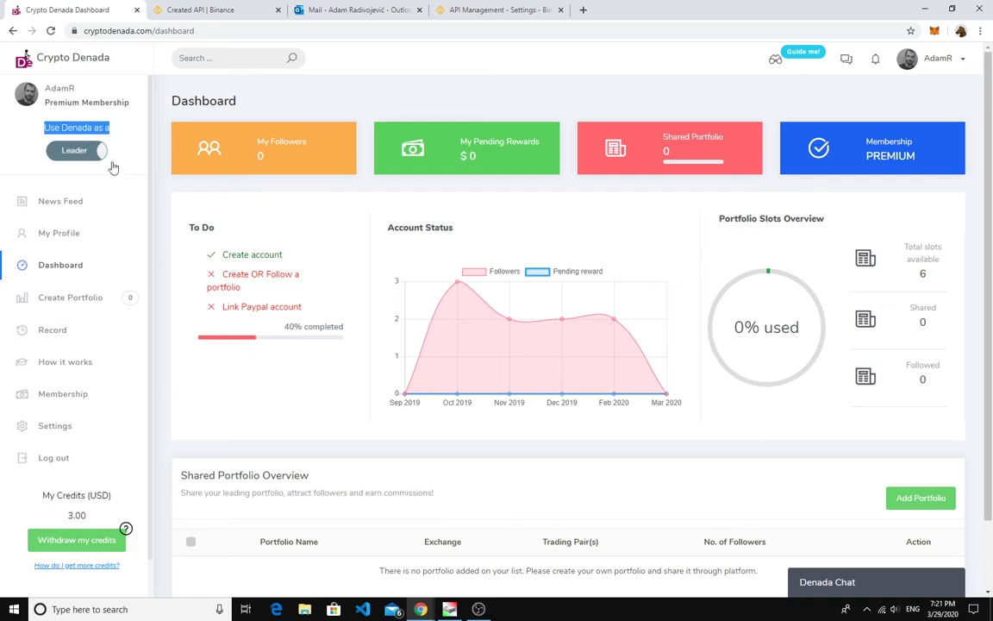
pyautogui.click(113, 167)
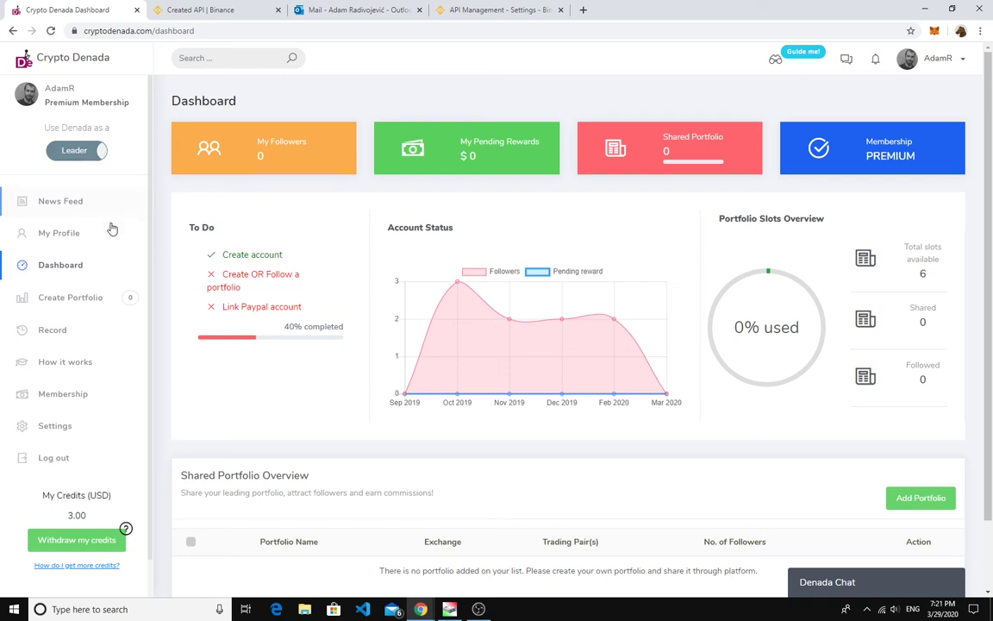
pyautogui.click(86, 302)
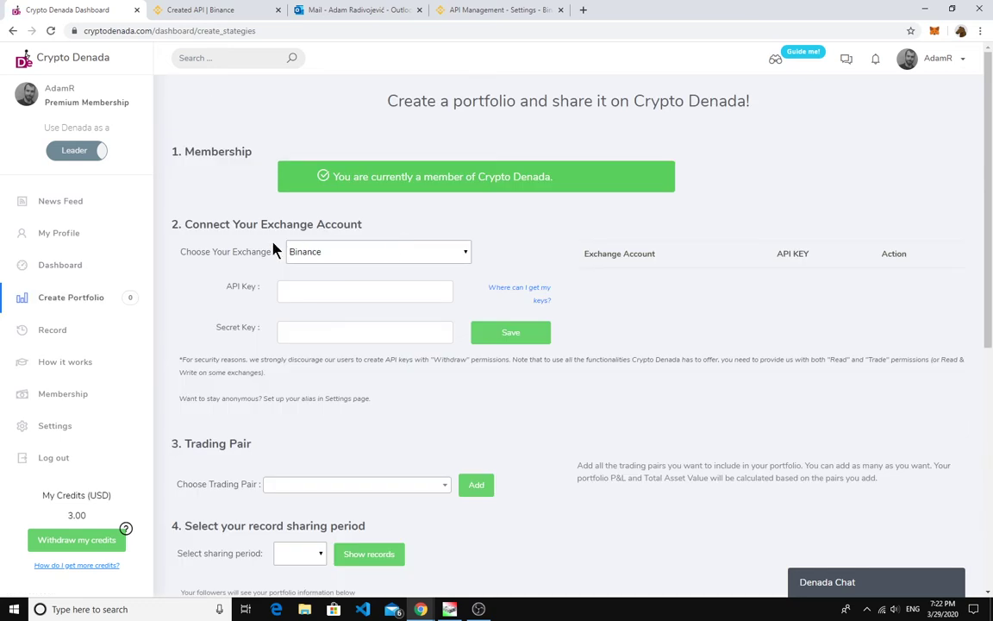
pyautogui.tripleClick(250, 254)
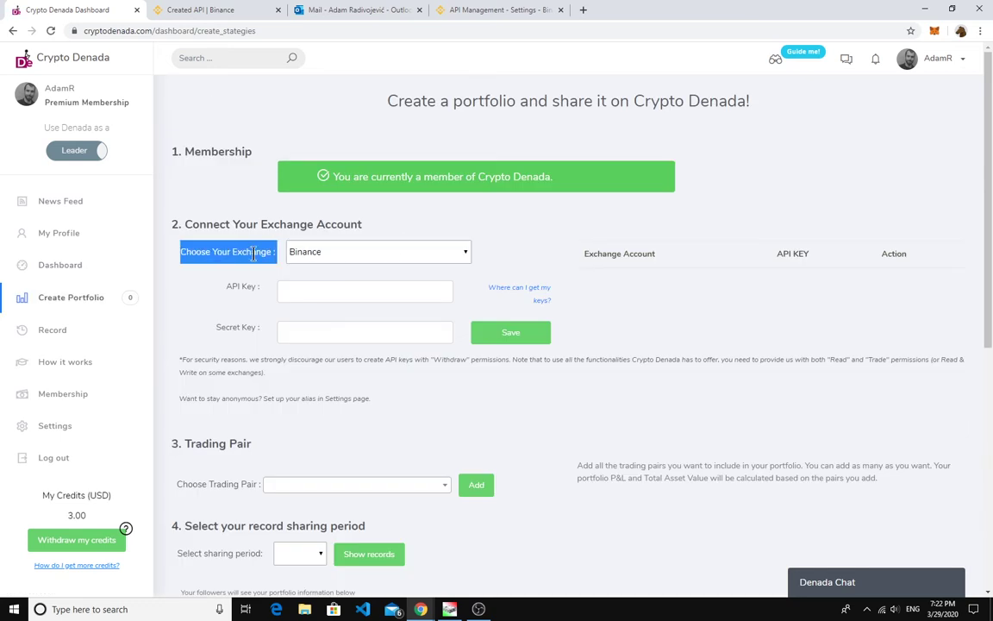
pyautogui.click(312, 296)
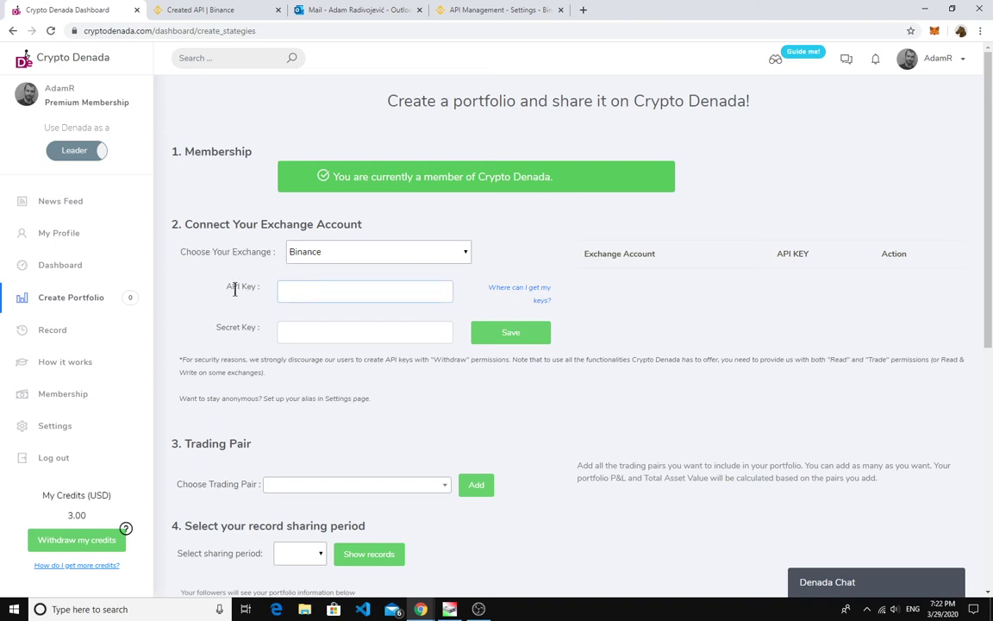
pyautogui.moveTo(223, 284); pyautogui.dragTo(260, 287)
# Step: Copy the Binance API key into the portfolio form's API Key field
pyautogui.click(401, 8)
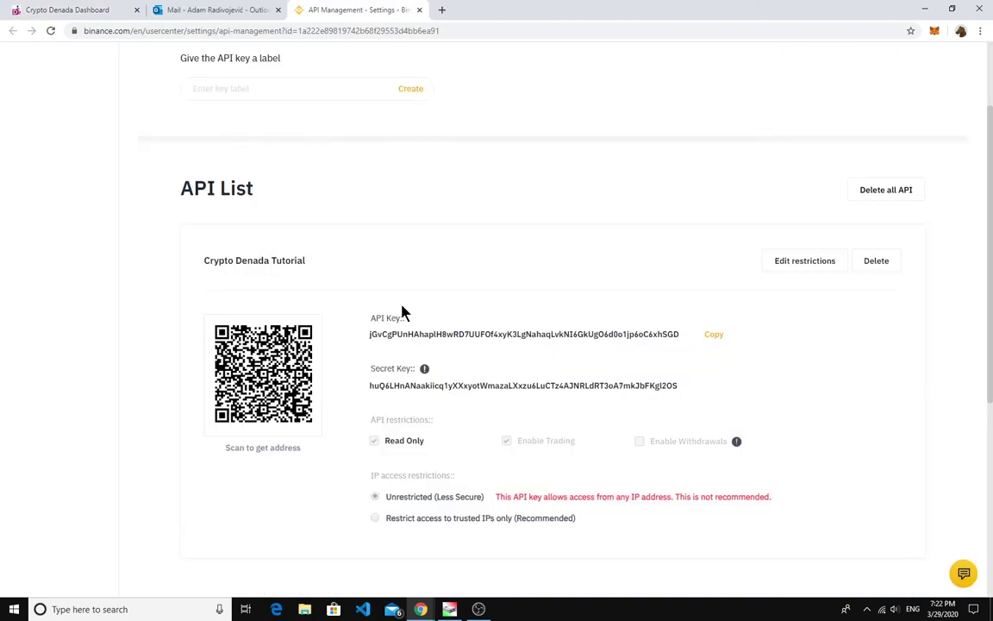
pyautogui.doubleClick(408, 336)
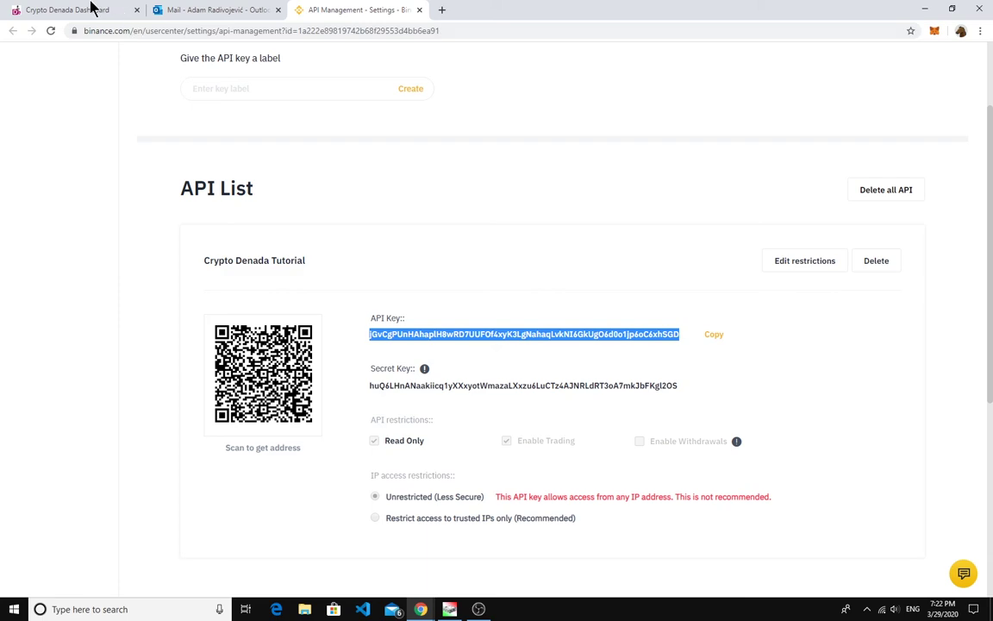
pyautogui.click(89, 7)
pyautogui.rightClick(341, 289)
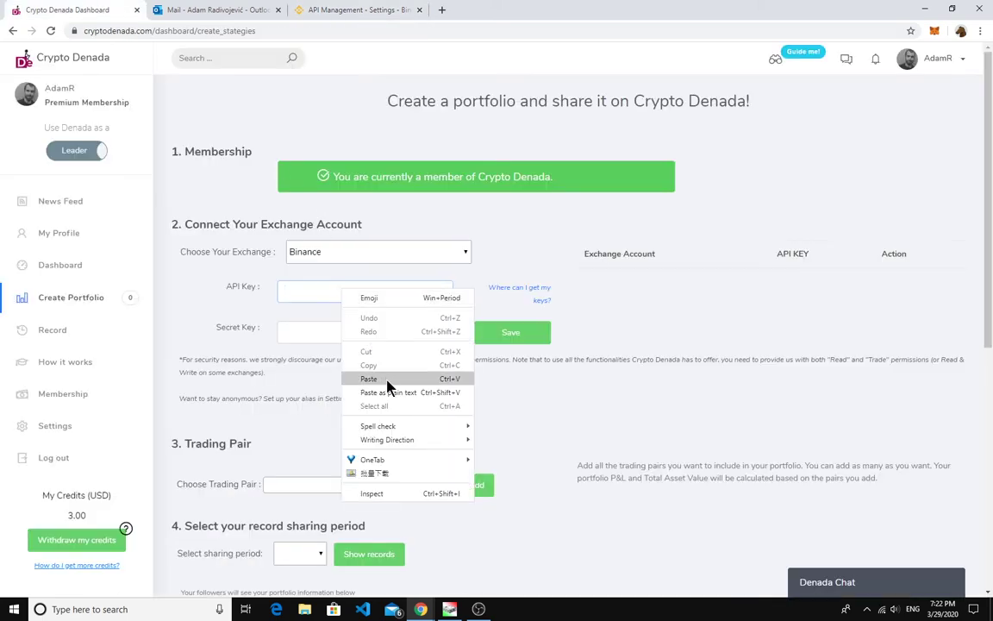
pyautogui.click(376, 377)
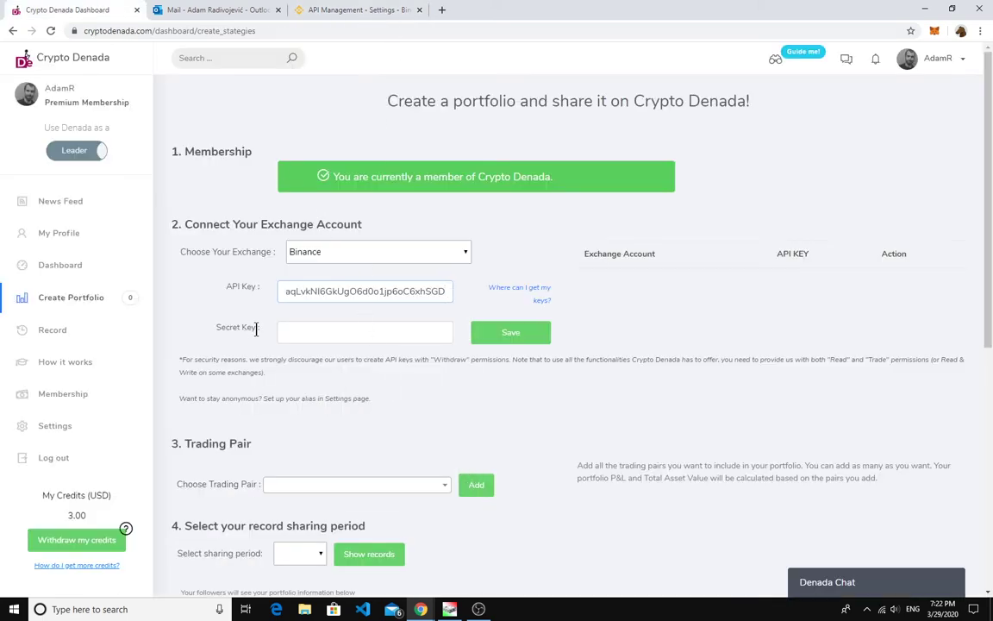
# Step: Copy the Binance secret key into the portfolio form's Secret Key field
pyautogui.click(337, 10)
pyautogui.doubleClick(405, 386)
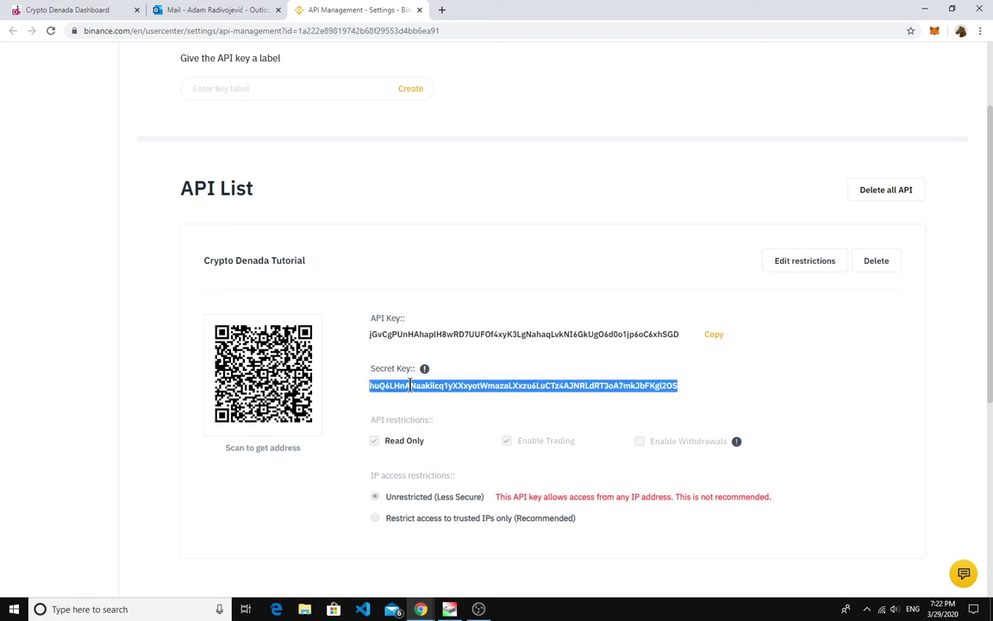
pyautogui.click(104, 9)
pyautogui.click(334, 335)
pyautogui.hotkey('ctrl', 'v')
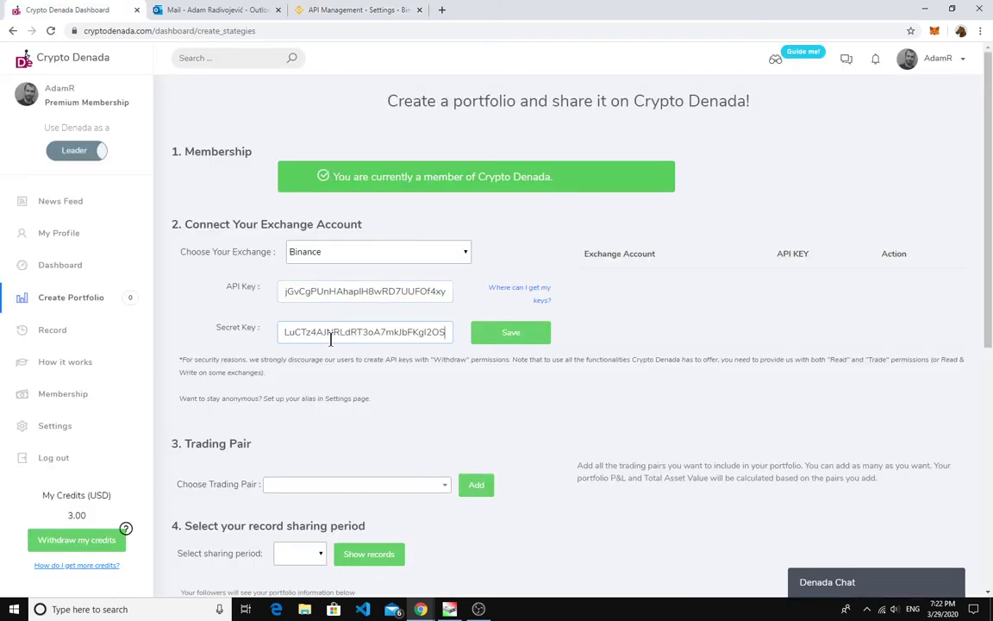
pyautogui.click(600, 332)
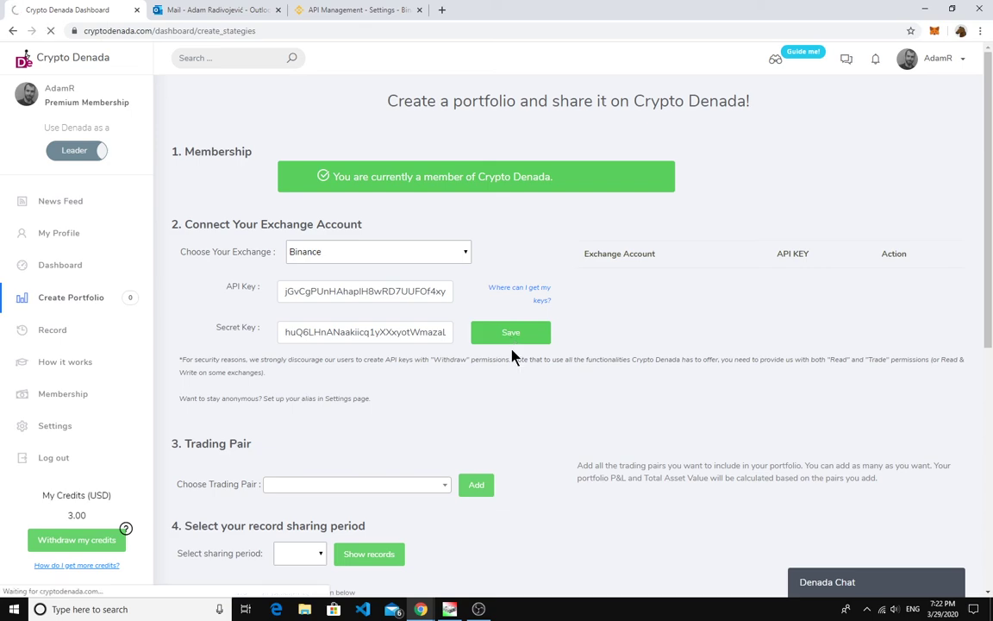
# Step: Save the Binance keys and add the ETH/USDT trading pair
pyautogui.click(510, 336)
pyautogui.scroll(-2, 431, 397)
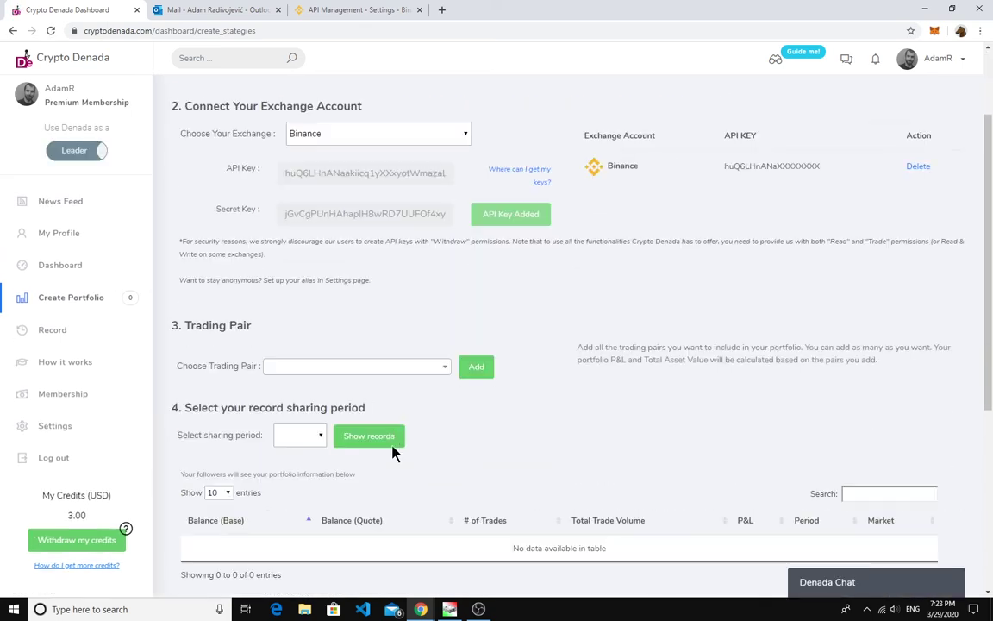
pyautogui.click(401, 370)
pyautogui.write('us')
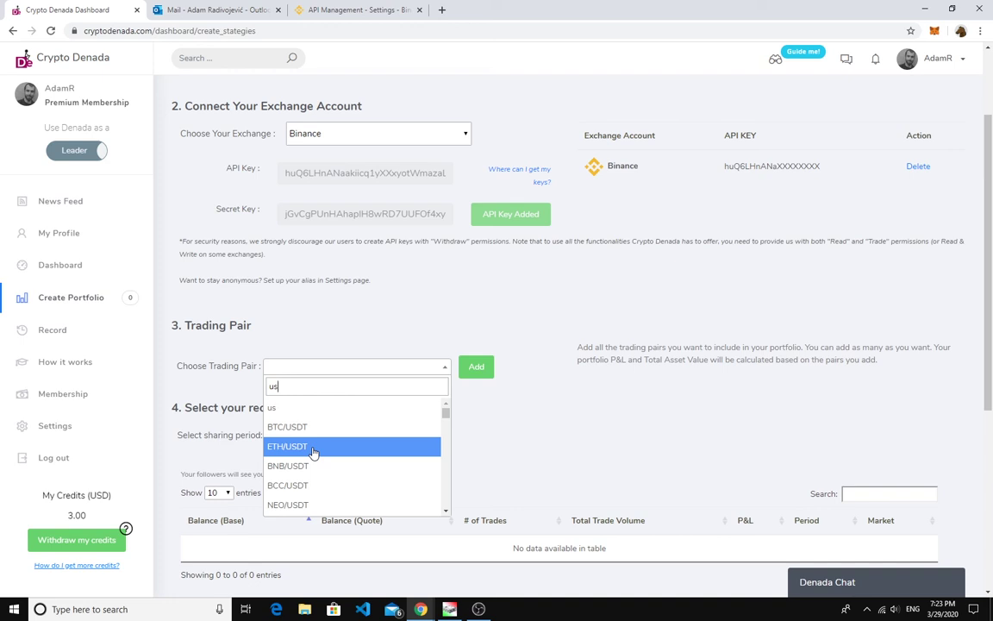
pyautogui.click(313, 447)
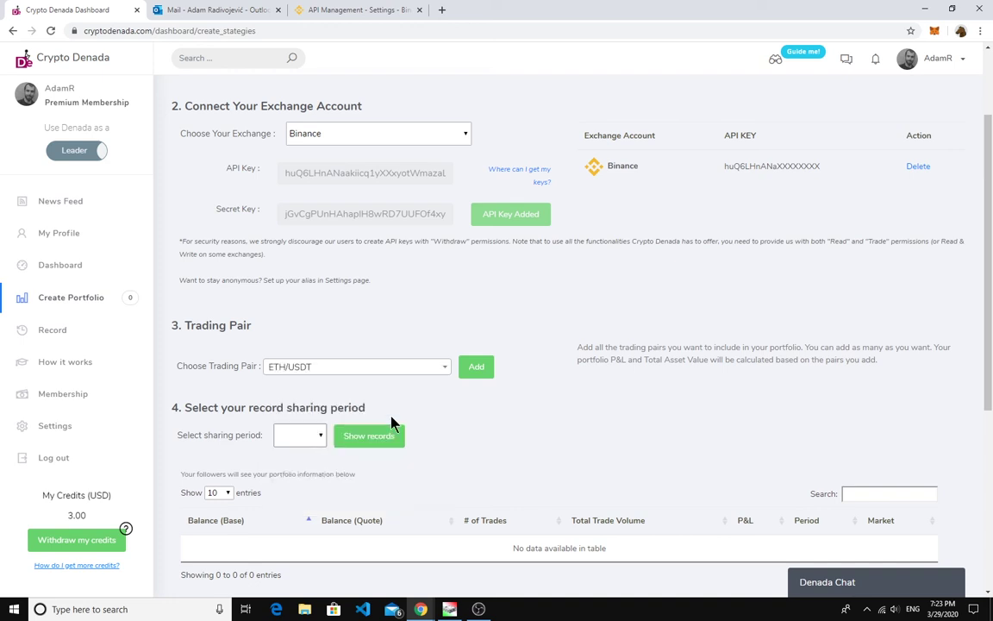
pyautogui.click(476, 367)
# Step: Load the 12-month trading records, showing 8.04% P&L
pyautogui.click(315, 444)
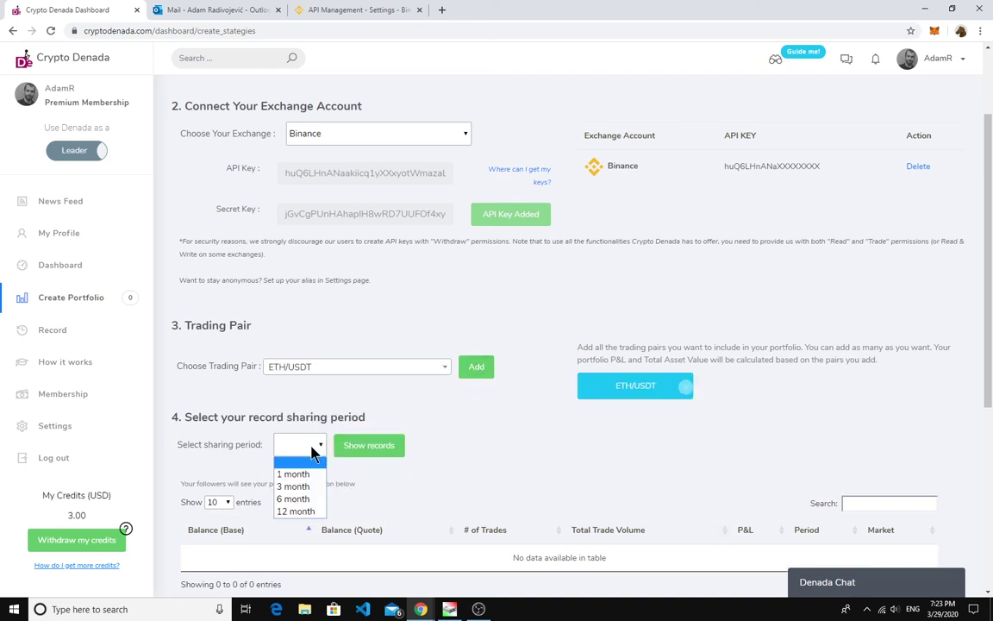
pyautogui.click(296, 511)
pyautogui.click(381, 445)
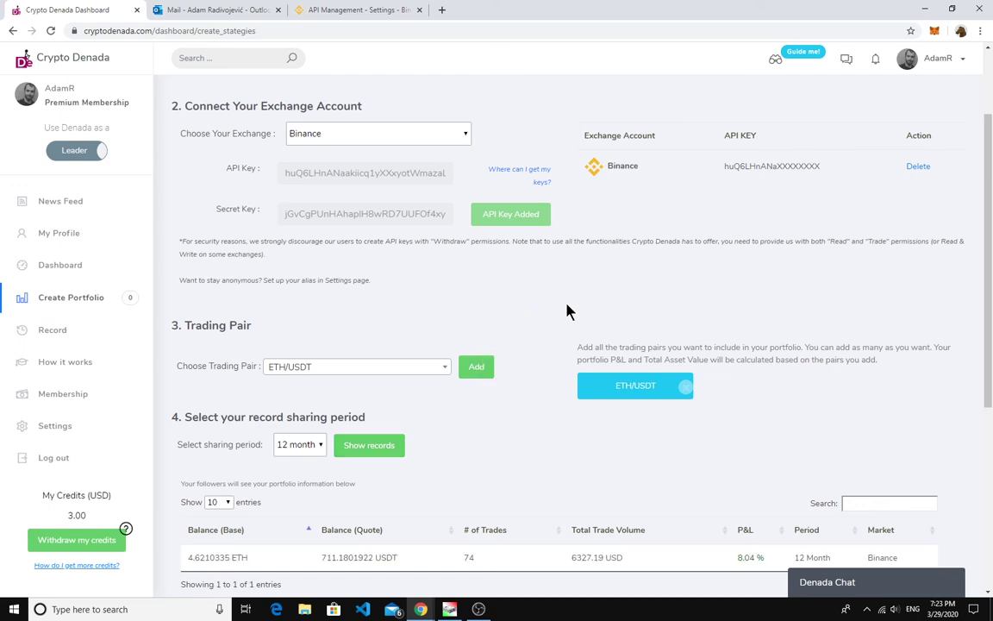
pyautogui.scroll(-2, 567, 311)
pyautogui.moveTo(191, 380); pyautogui.dragTo(865, 388)
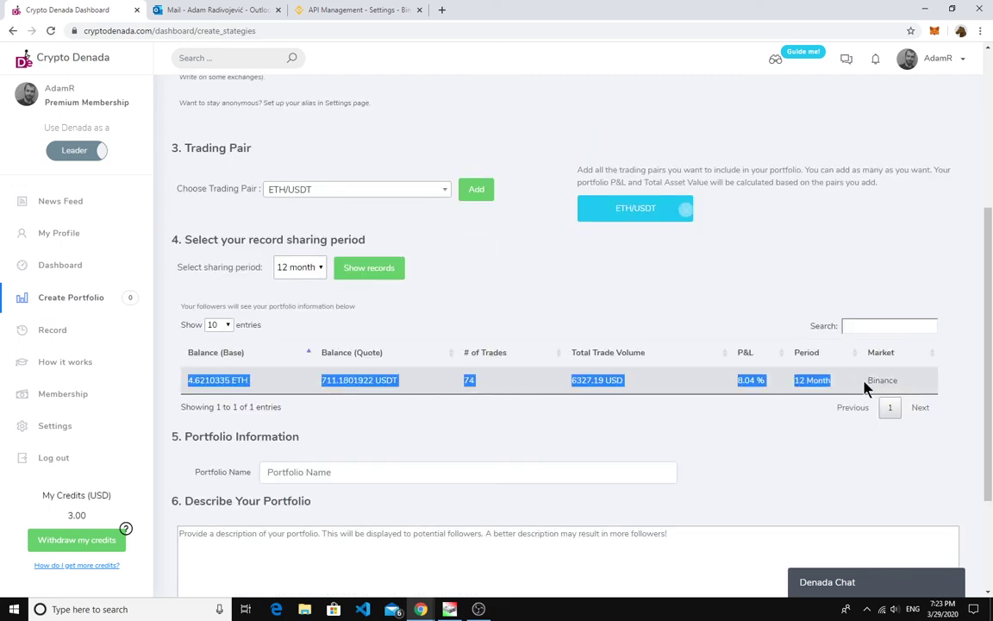
# Step: Name the portfolio 'Adam's Challenge', describe it as 'Follow me for ETH/USDT Swing Trade.', and publish it
pyautogui.click(758, 352)
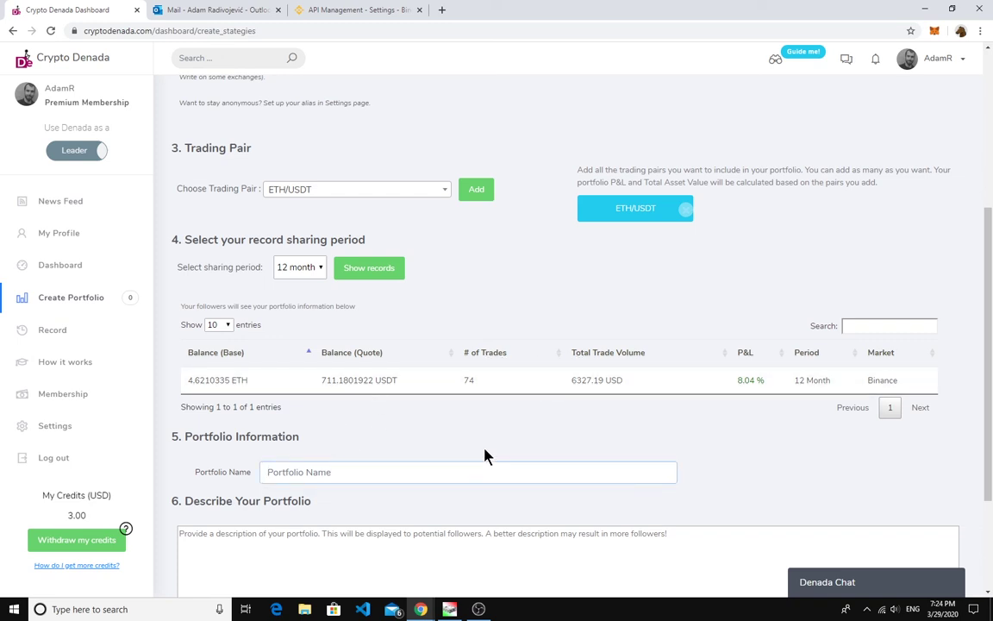
pyautogui.write("Adam's Challenge")
pyautogui.scroll(-1, 416, 421)
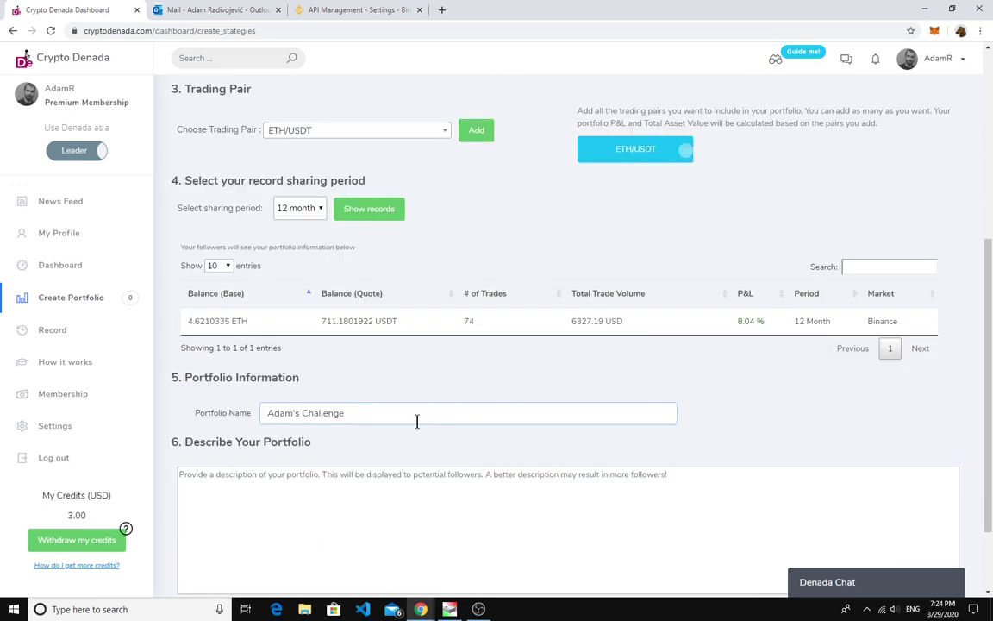
pyautogui.click(362, 492)
pyautogui.scroll(-2, 366, 466)
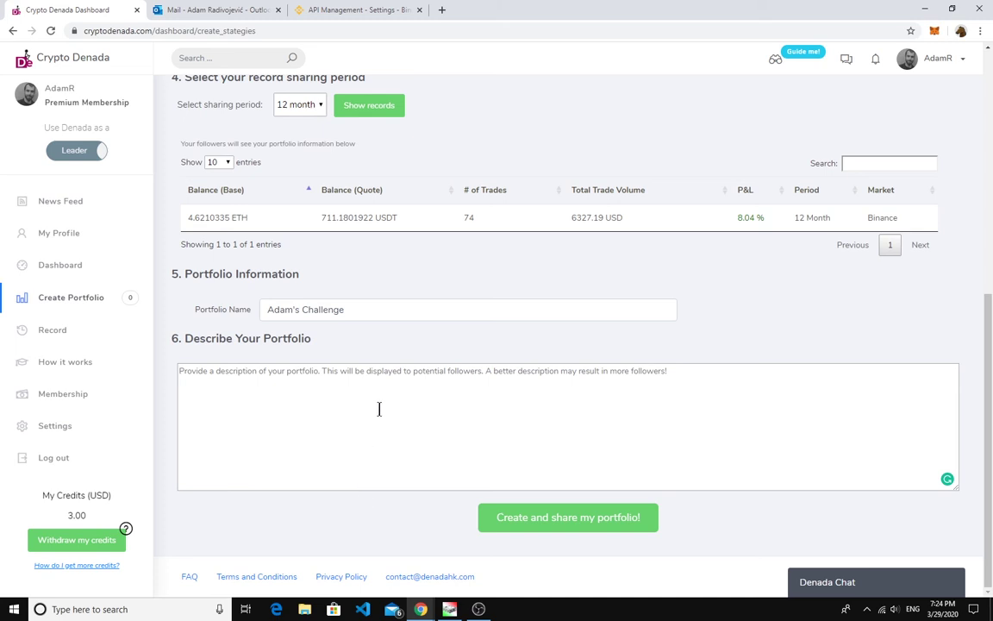
pyautogui.write('F')
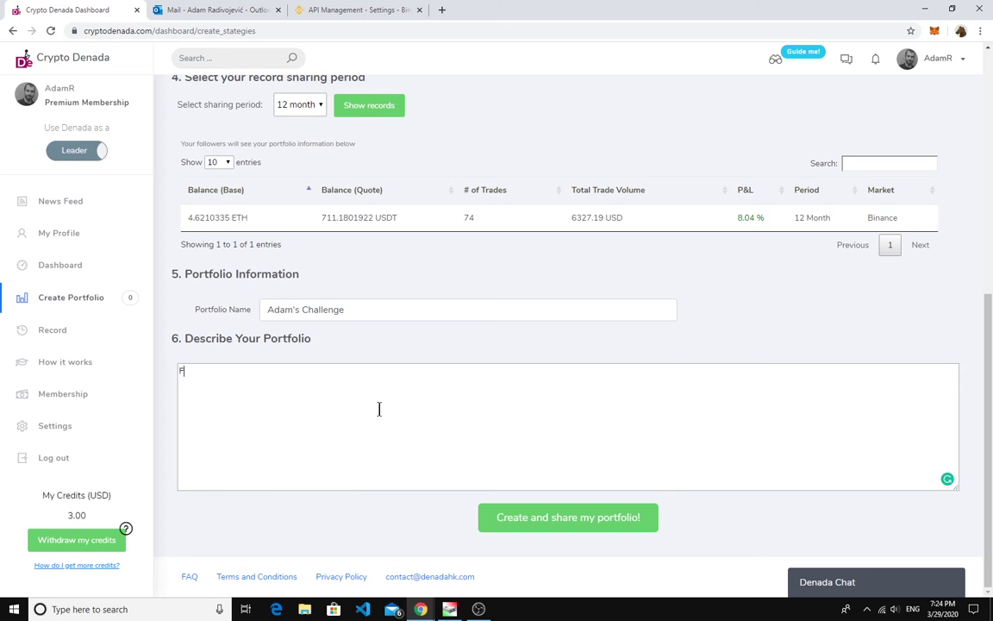
pyautogui.write('ollow me for ETH/USDT Swing Trade.')
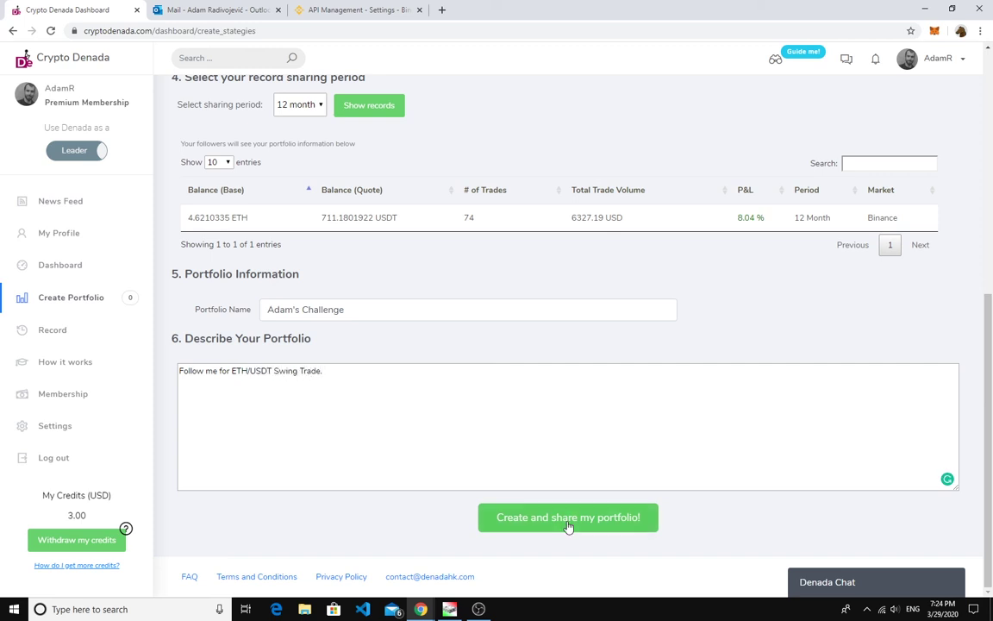
pyautogui.click(566, 515)
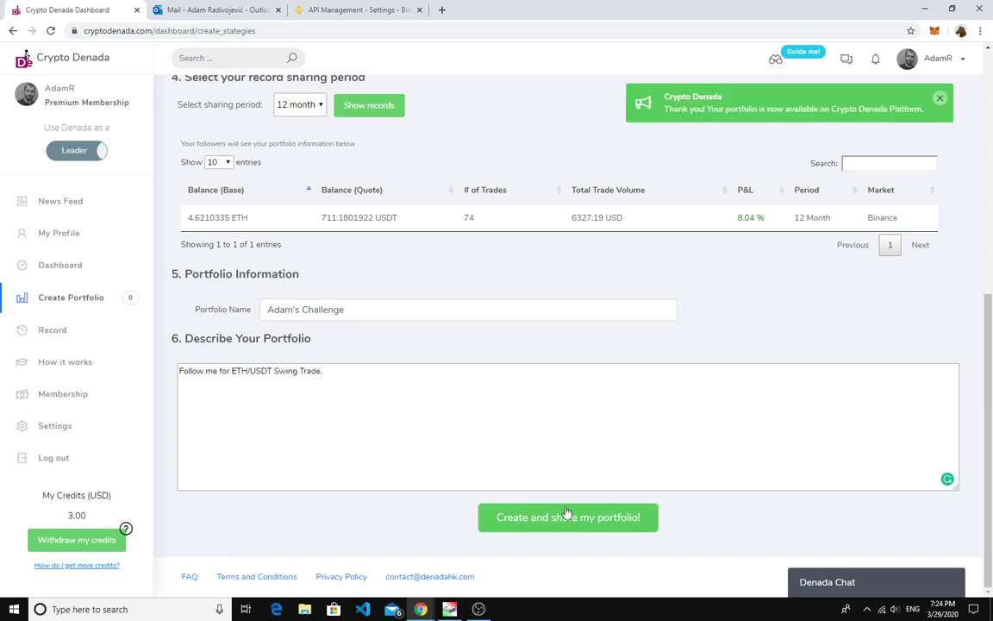
pyautogui.tripleClick(718, 109)
# Step: Switch to Follower mode and go to Explore Portfolios
pyautogui.click(76, 155)
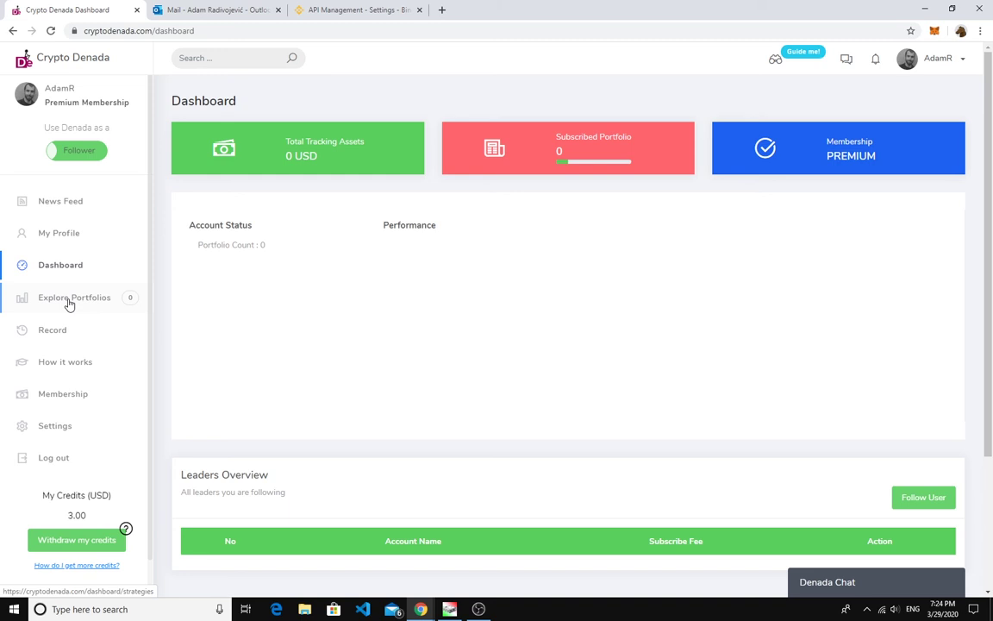
pyautogui.click(95, 304)
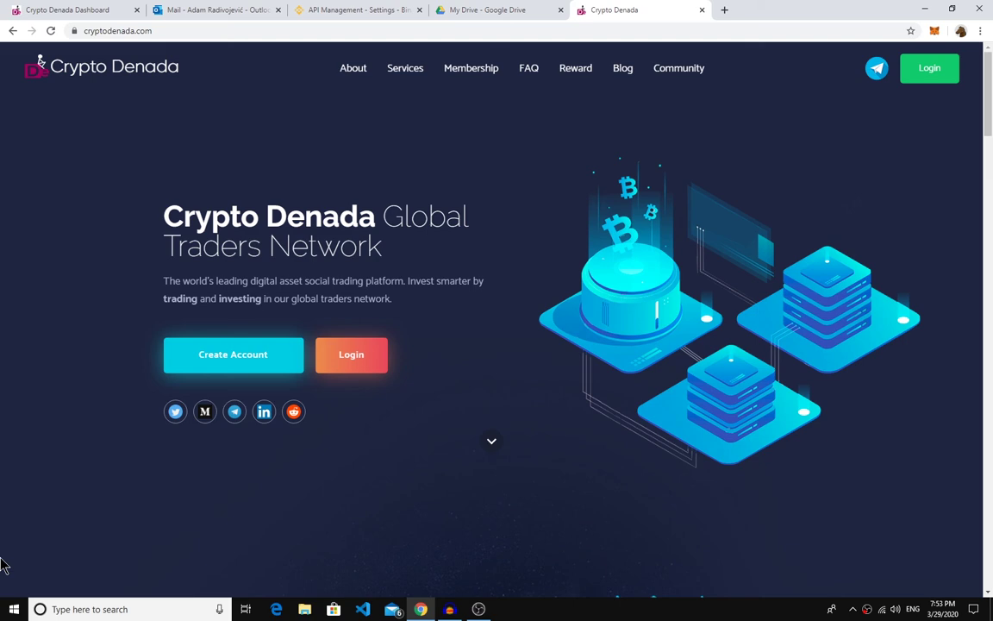
# Step: Scroll the cryptodenada.com homepage down until the Connect to Trade section is visible
pyautogui.scroll(-2, 4, 560)
pyautogui.scroll(2, 837, 145)
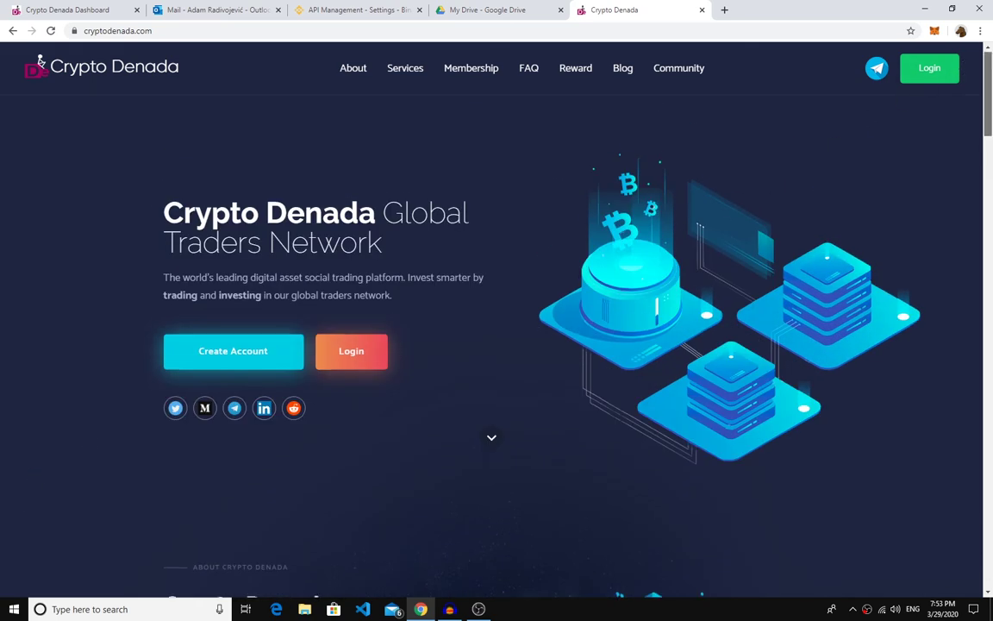
pyautogui.scroll(-2, 40, 62)
pyautogui.scroll(-2, 40, 62)
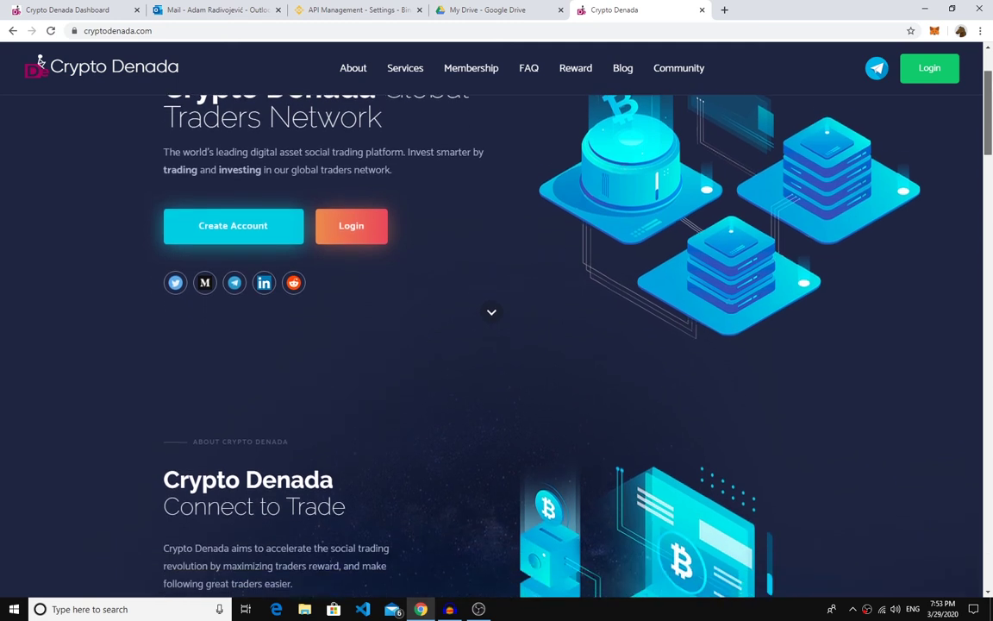
pyautogui.scroll(-3, 39, 62)
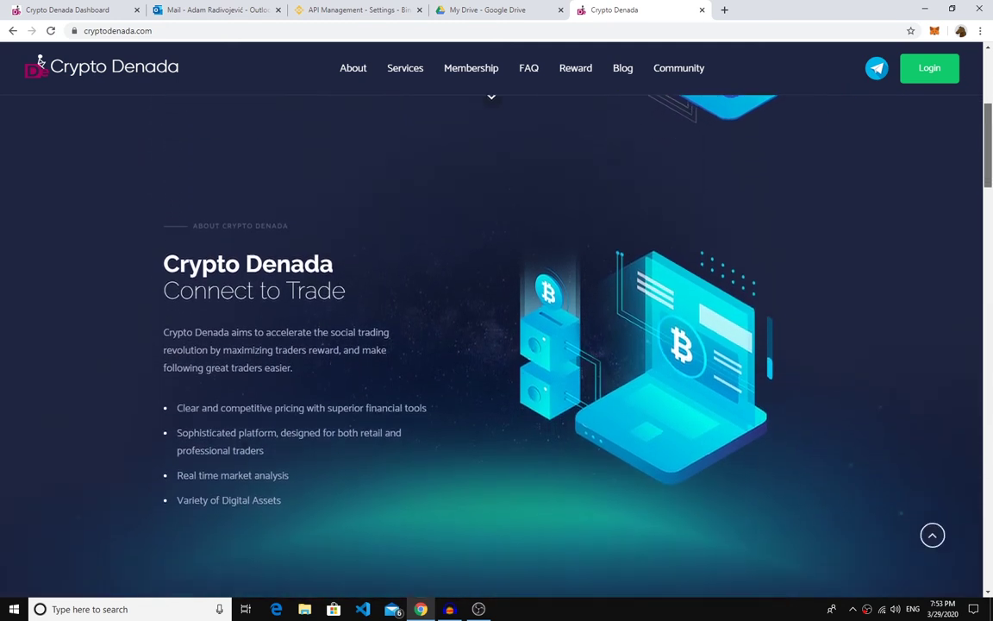
pyautogui.scroll(1, 40, 62)
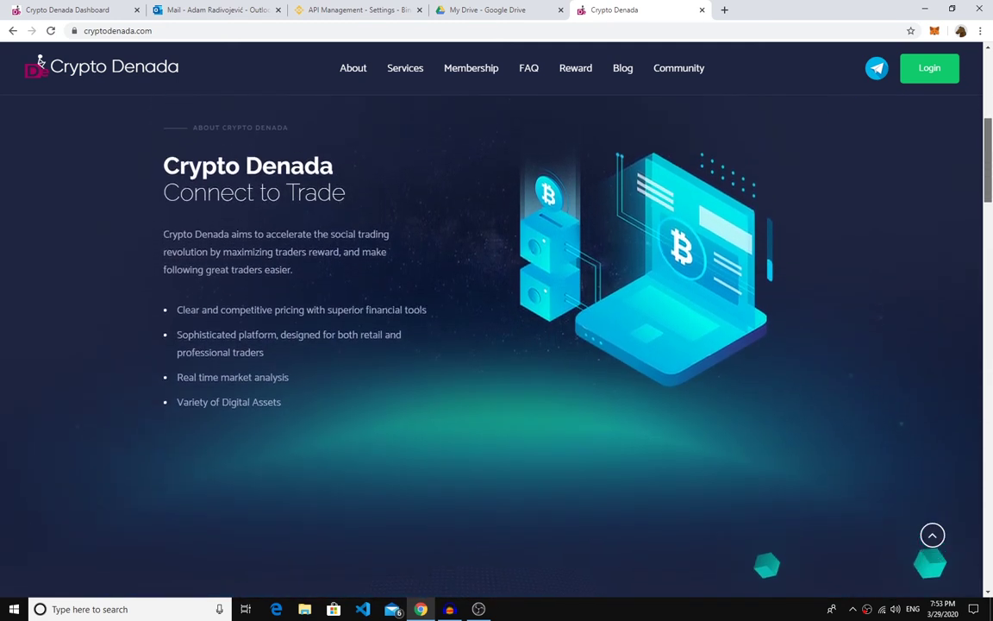